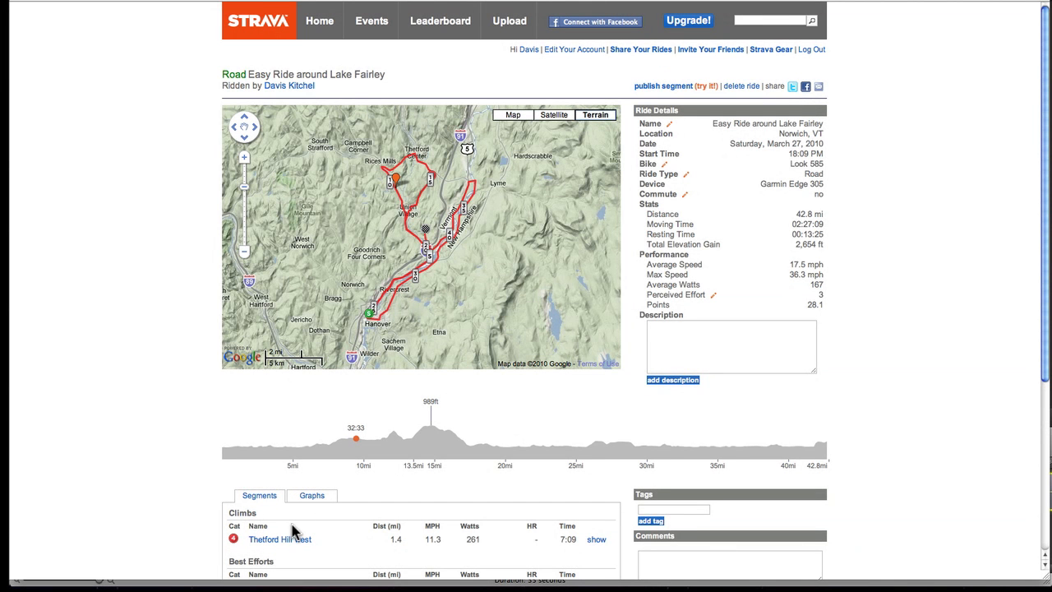
Open the Thetford Hill west climb and review its results, King of the Mountain ranking and elevation profile comparison
{"action": "left_click", "coordinate": [281, 540]}
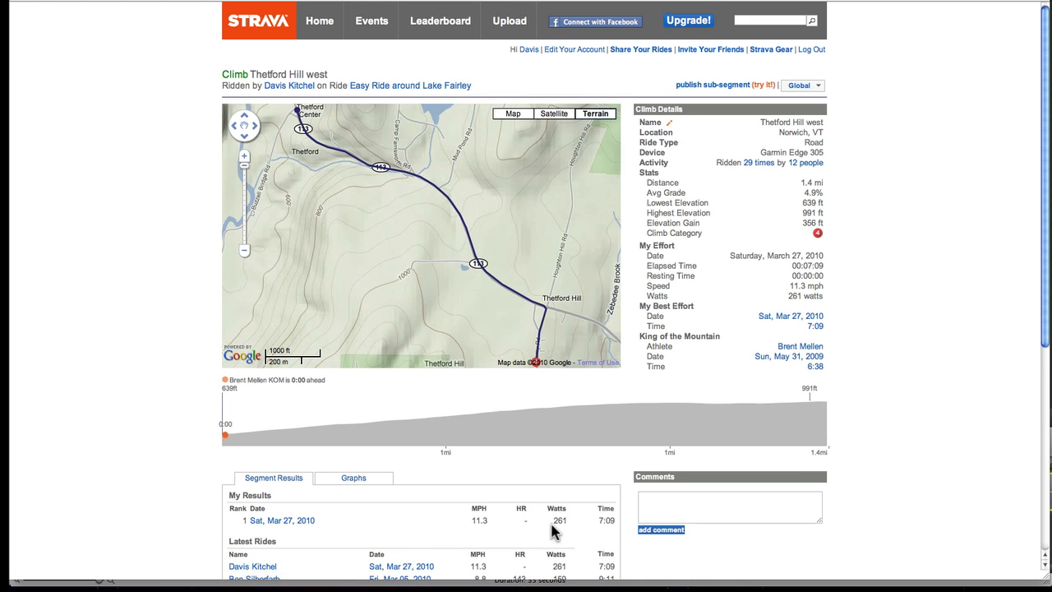
{"action": "scroll", "coordinate": [549, 520], "scroll_direction": "down", "scroll_amount": 2}
{"action": "scroll", "coordinate": [555, 529], "scroll_direction": "down", "scroll_amount": 3}
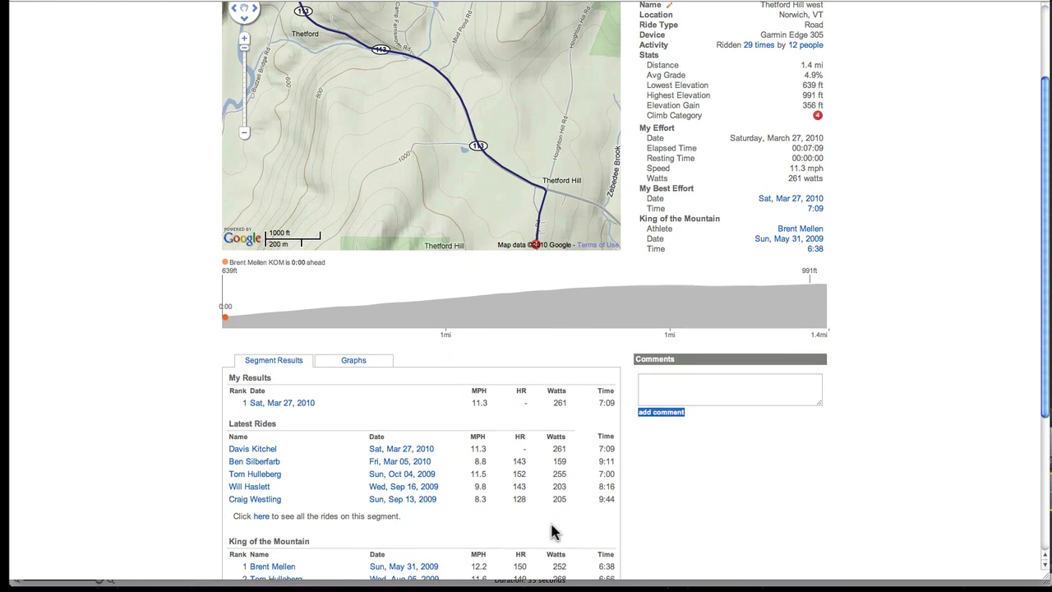
{"action": "scroll", "coordinate": [289, 485], "scroll_direction": "down", "scroll_amount": 7}
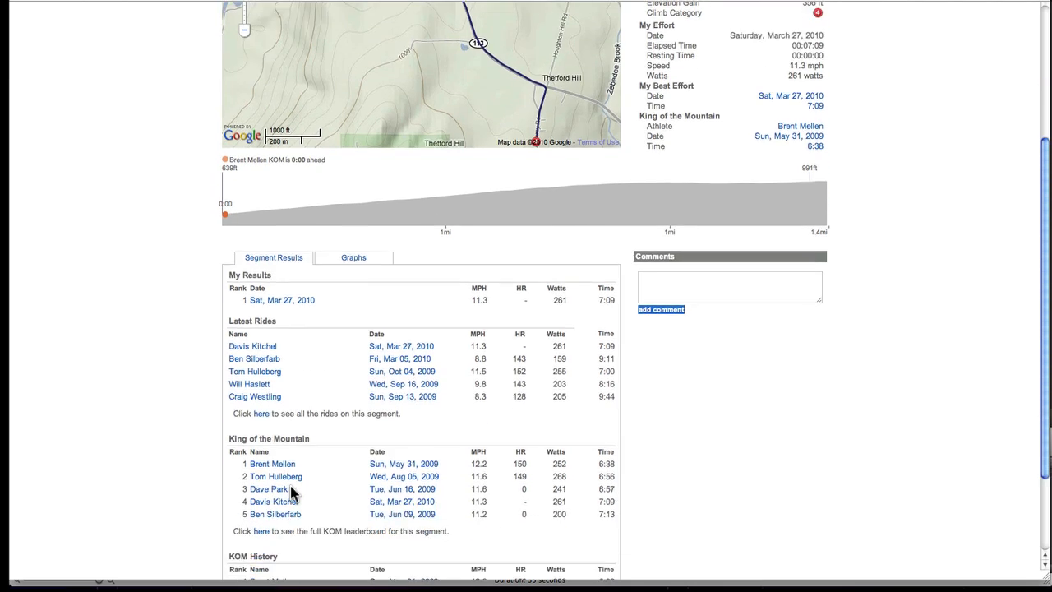
{"action": "scroll", "coordinate": [290, 486], "scroll_direction": "up", "scroll_amount": 12}
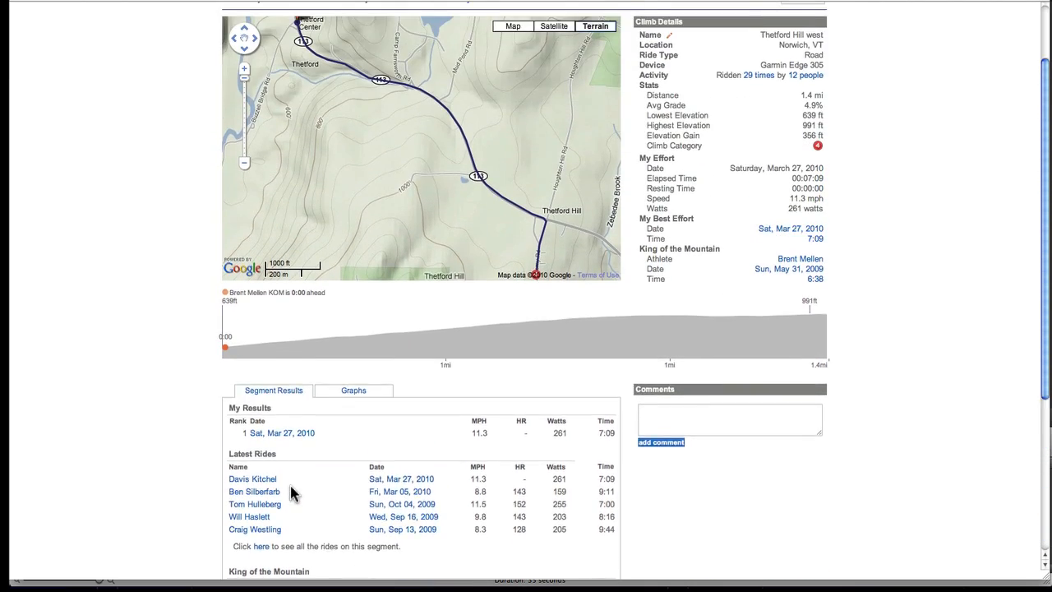
{"action": "left_click_drag", "start_coordinate": [225, 435], "coordinate": [742, 422]}
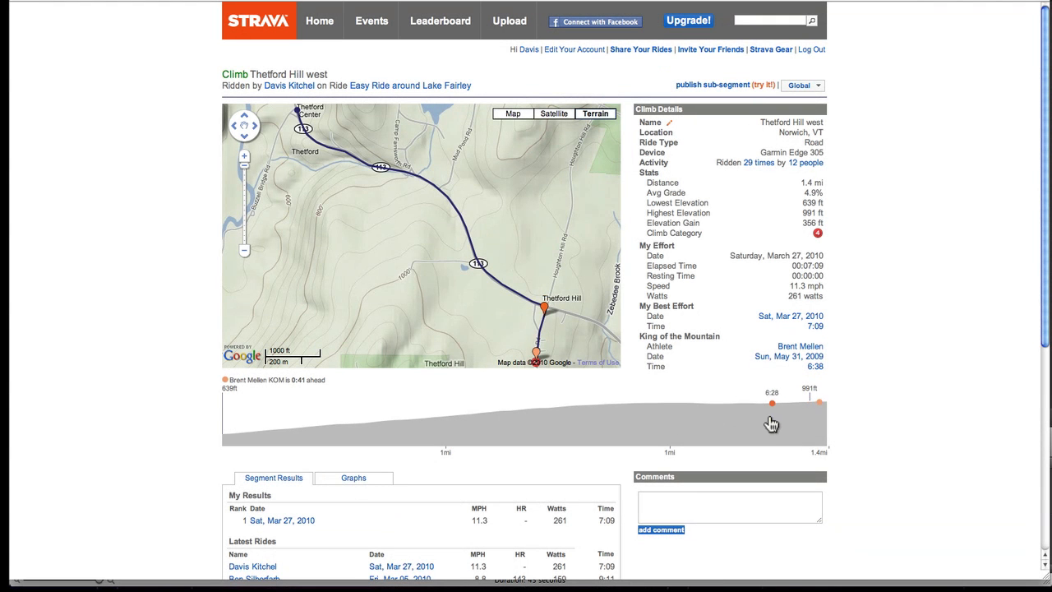
Return to the Easy Ride around Lake Fairley ride and review its climbs, best efforts and public segments
{"action": "left_click", "coordinate": [392, 87]}
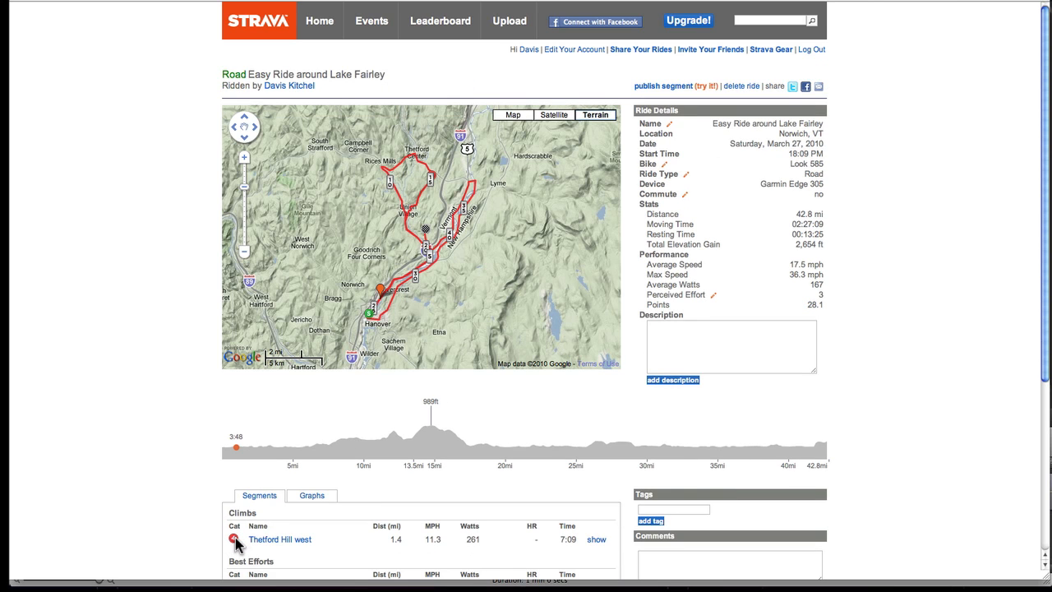
{"action": "scroll", "coordinate": [246, 534], "scroll_direction": "down", "scroll_amount": 2}
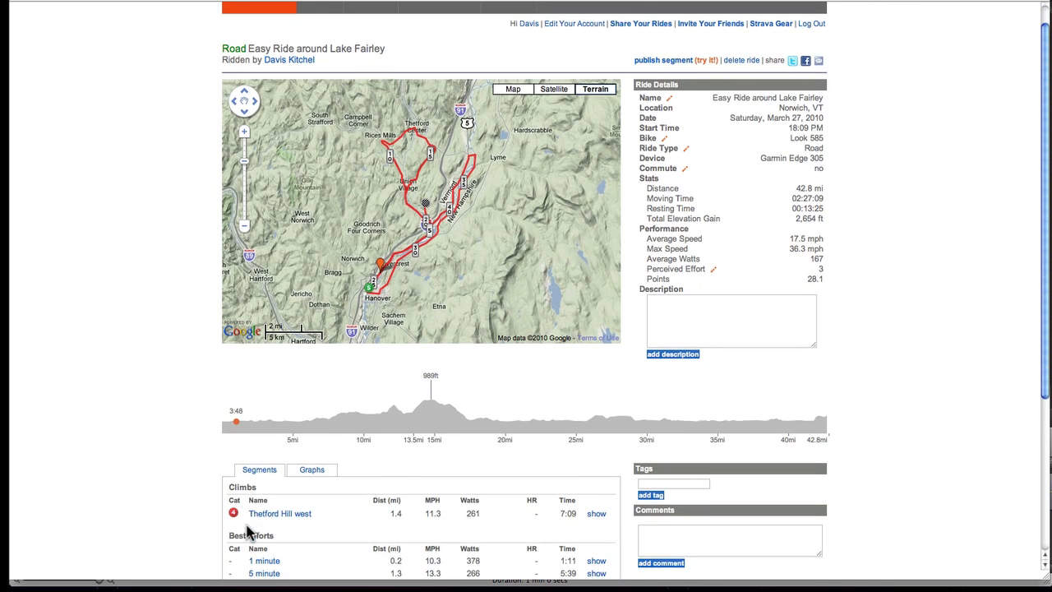
{"action": "scroll", "coordinate": [247, 533], "scroll_direction": "up", "scroll_amount": 2}
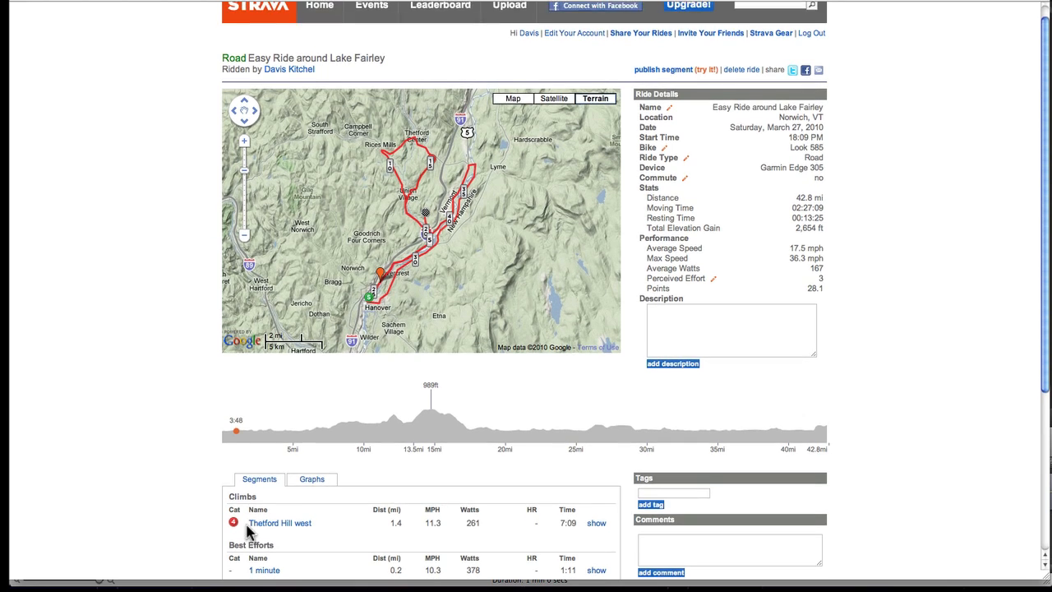
{"action": "scroll", "coordinate": [246, 532], "scroll_direction": "down", "scroll_amount": 10}
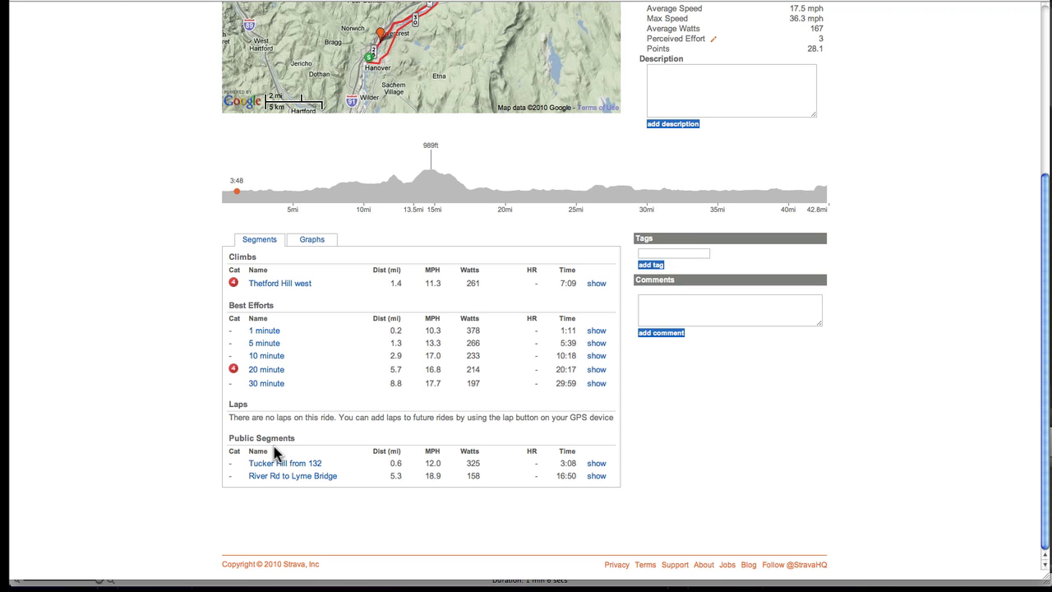
{"action": "scroll", "coordinate": [830, 411], "scroll_direction": "up", "scroll_amount": 10}
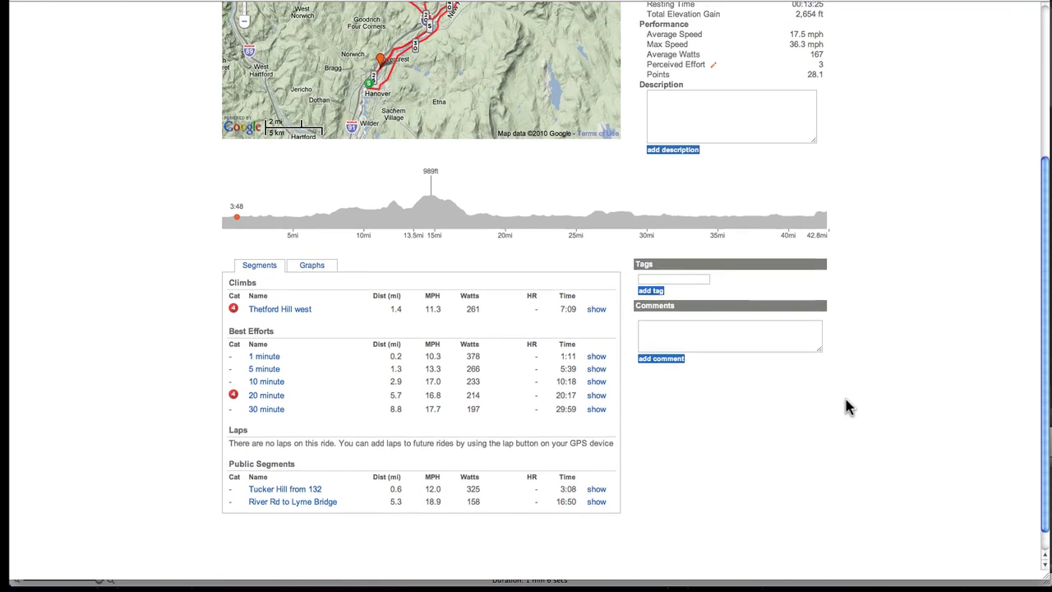
Begin publishing a segment from this ride, starting at mile 20.40 where routes 132 and 5 meet
{"action": "left_click", "coordinate": [678, 86]}
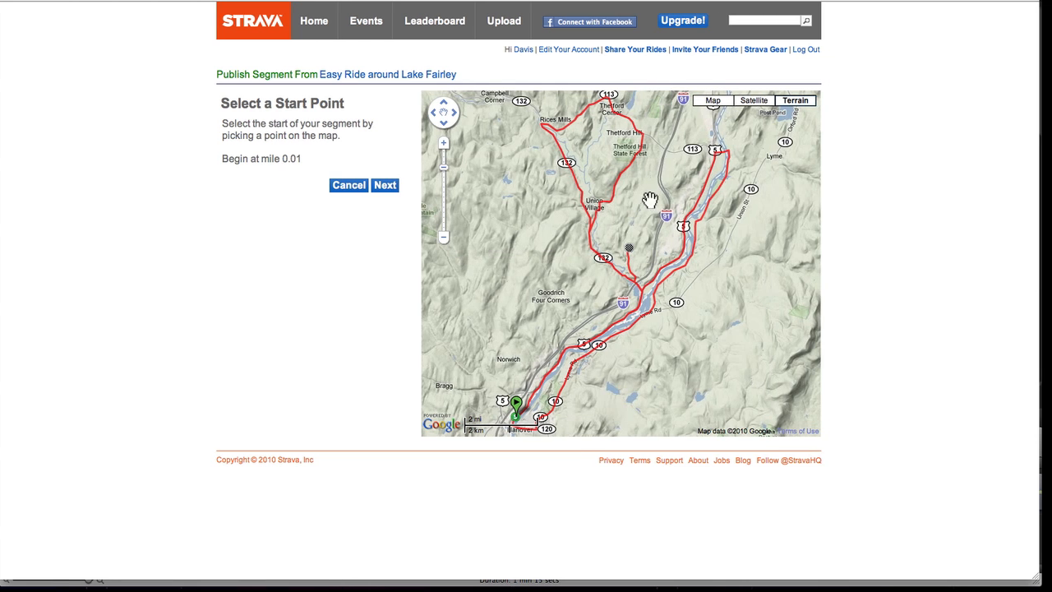
{"action": "left_click", "coordinate": [638, 261]}
{"action": "double_click", "coordinate": [638, 261]}
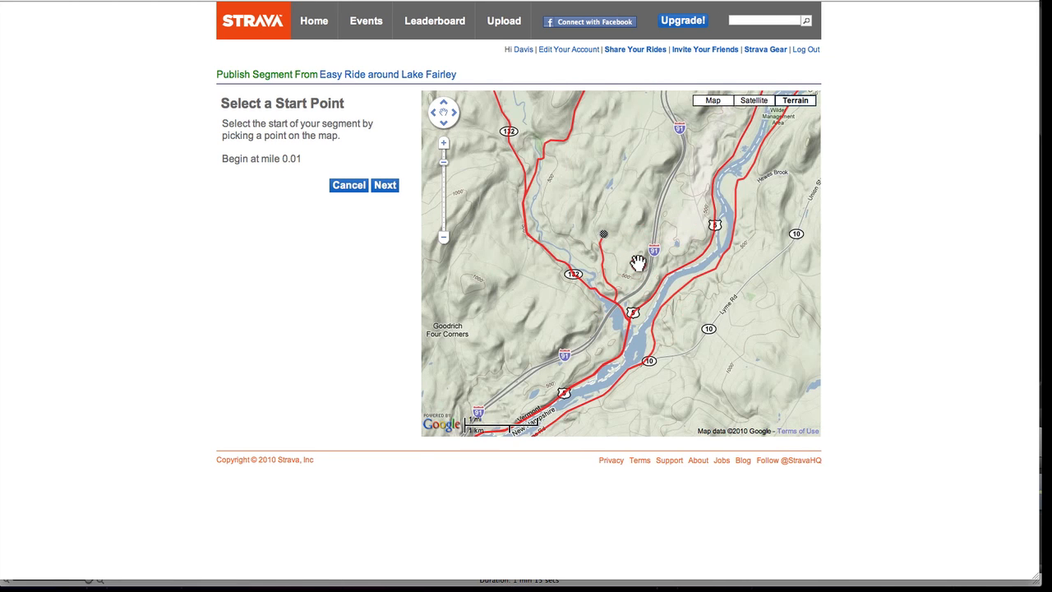
{"action": "double_click", "coordinate": [638, 263]}
{"action": "double_click", "coordinate": [604, 348]}
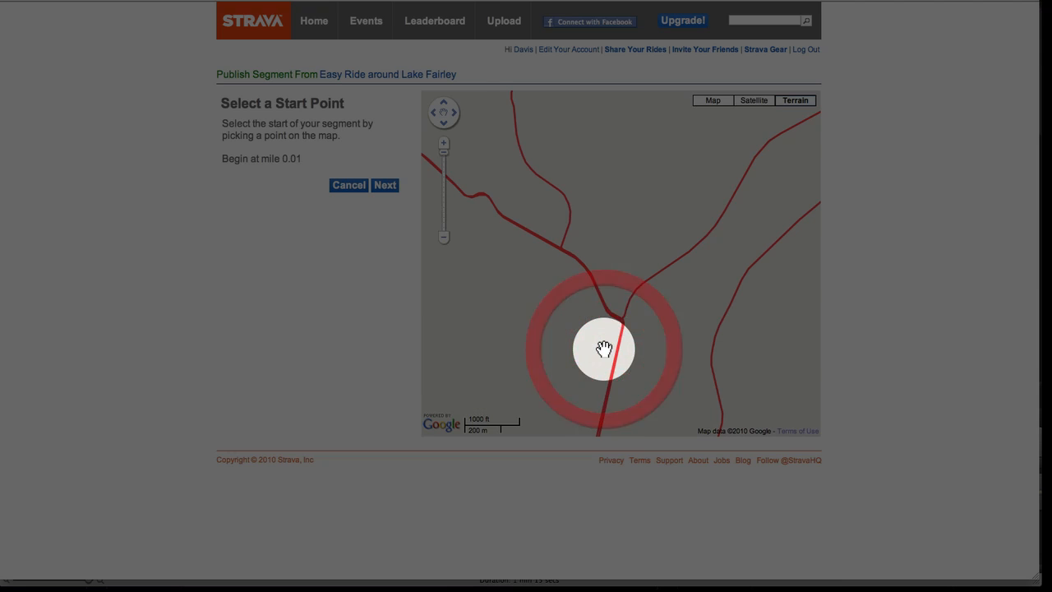
{"action": "left_click", "coordinate": [625, 320]}
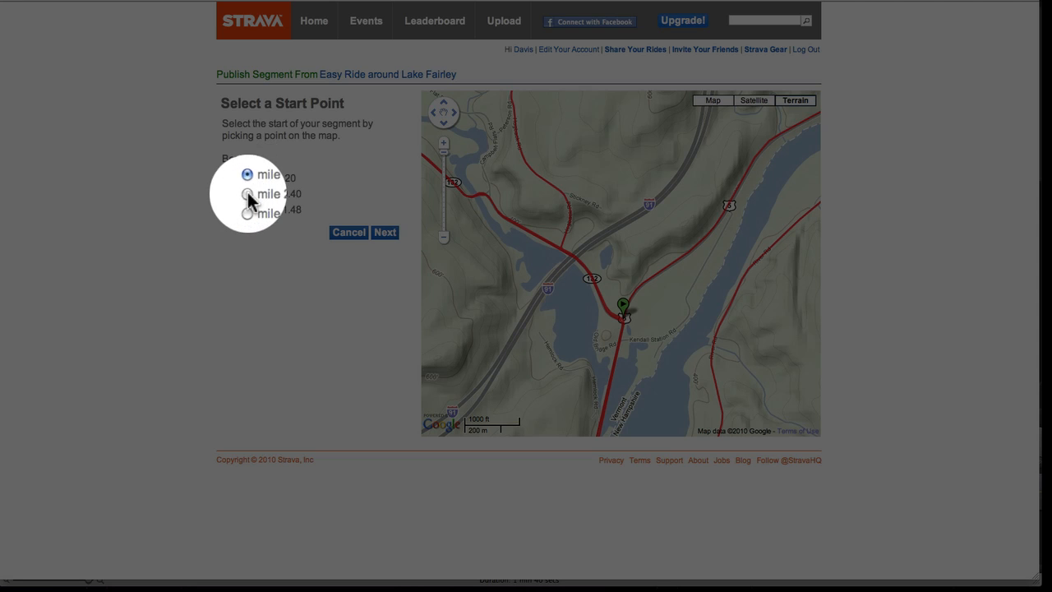
{"action": "left_click", "coordinate": [247, 194]}
{"action": "left_click", "coordinate": [385, 234]}
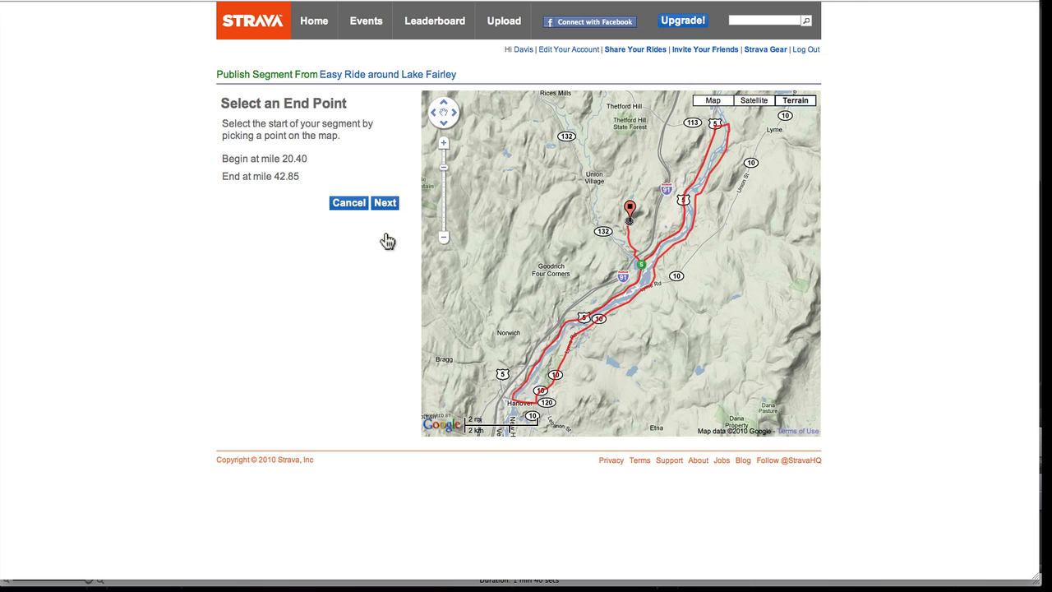
Set the segment's end point at mile 25.86, where the river road meets Vermont 10A beside the bridge
{"action": "double_click", "coordinate": [513, 372]}
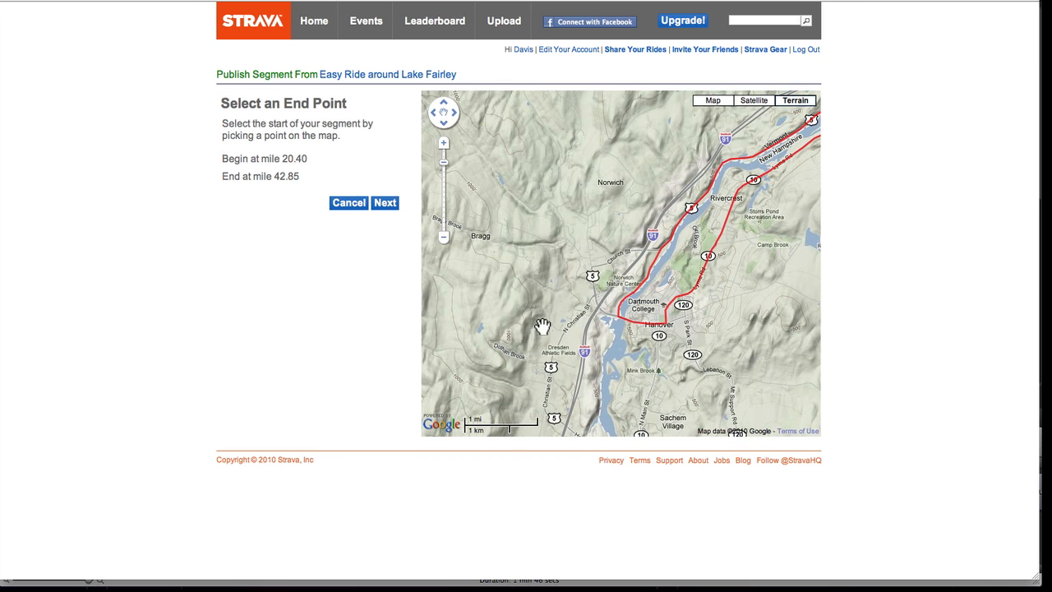
{"action": "double_click", "coordinate": [617, 284]}
{"action": "double_click", "coordinate": [607, 297]}
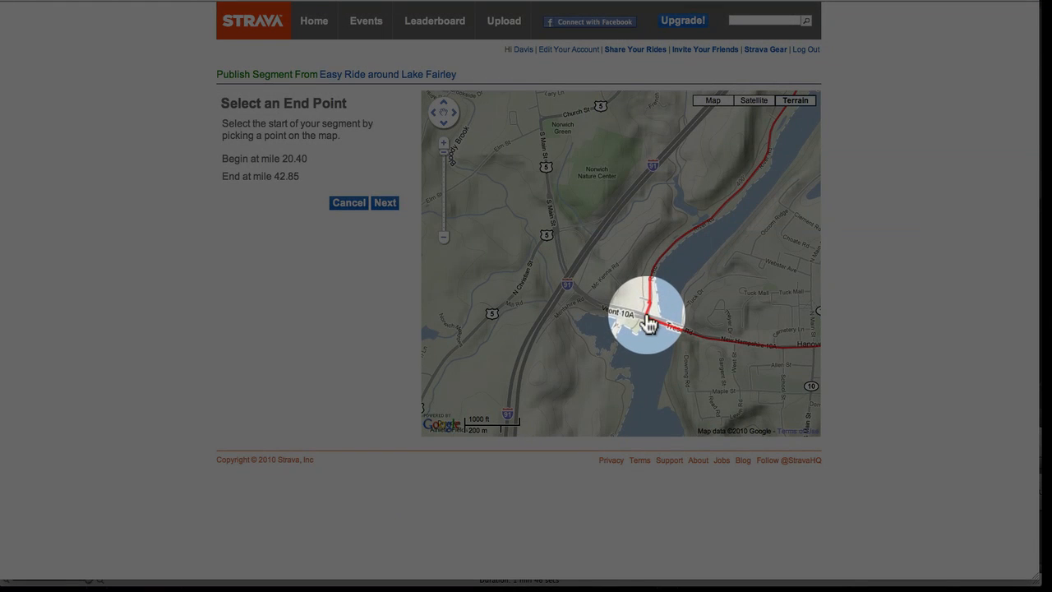
{"action": "left_click", "coordinate": [646, 314]}
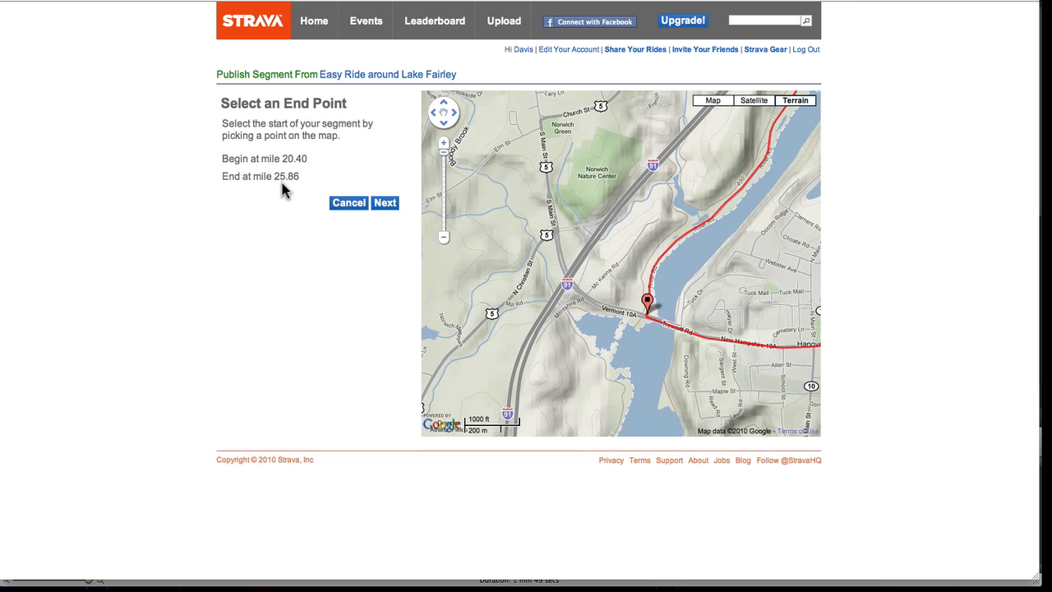
{"action": "left_click", "coordinate": [383, 206]}
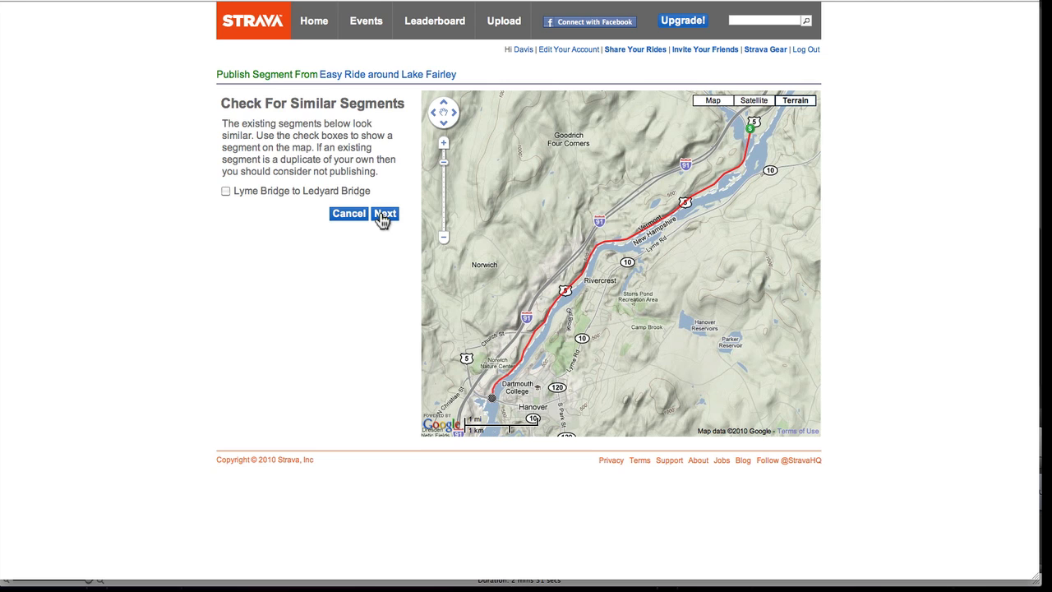
Continue past the similar-segments check and publish the segment as "Intersection 132 and 5 to Ledyard"
{"action": "left_click", "coordinate": [383, 215]}
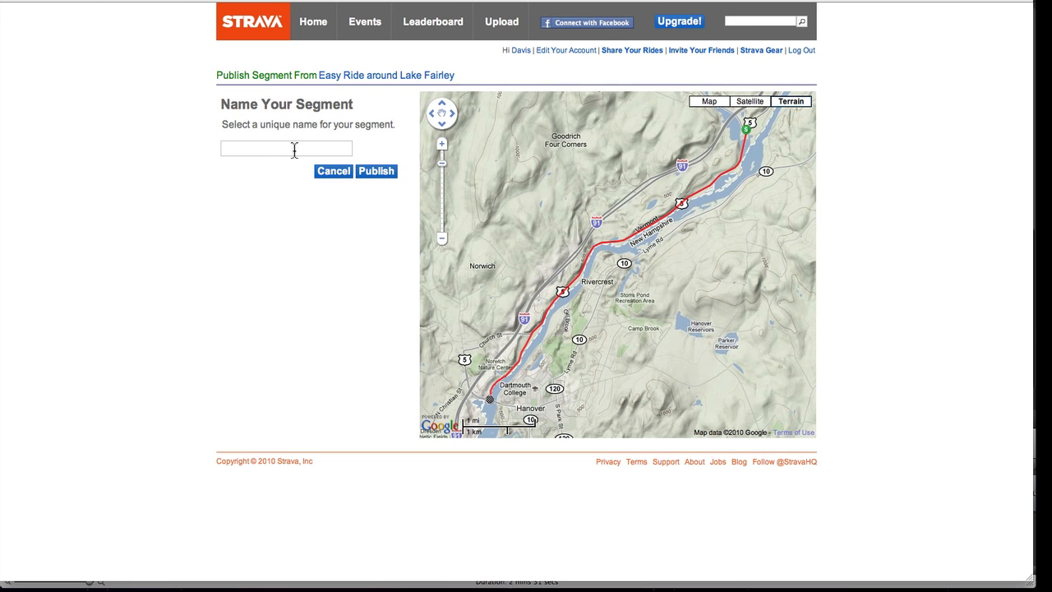
{"action": "left_click", "coordinate": [294, 149]}
{"action": "type", "text": "Interse"}
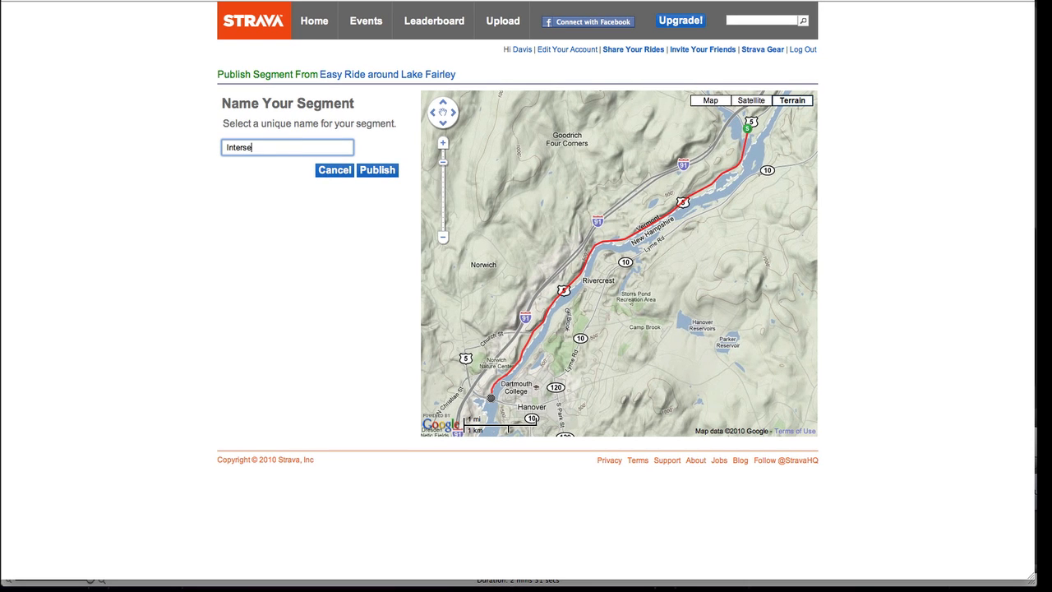
{"action": "type", "text": "ction 132"}
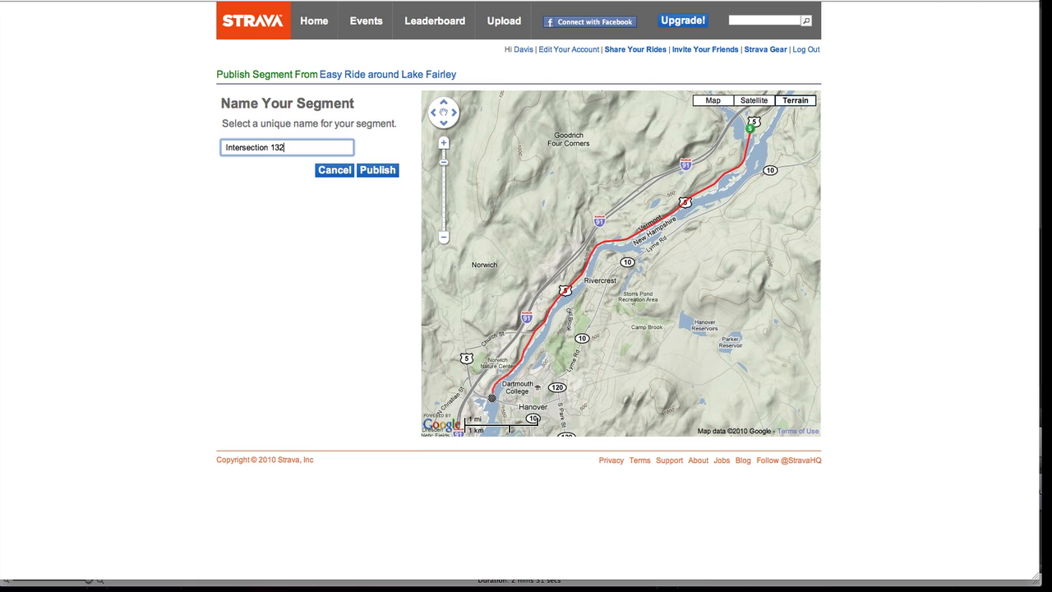
{"action": "type", "text": " and 5 to Ledyard"}
{"action": "left_click", "coordinate": [372, 175]}
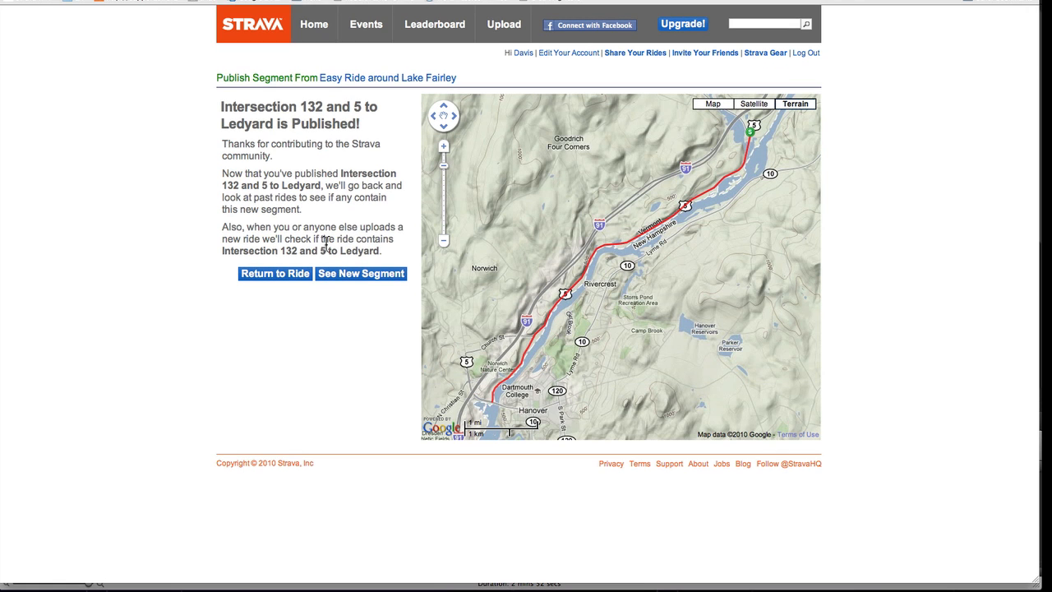
Return to the ride, open the Intersection 132 and 5 to Ledyard segment, and review its details, latest rides and leaders
{"action": "left_click", "coordinate": [292, 276]}
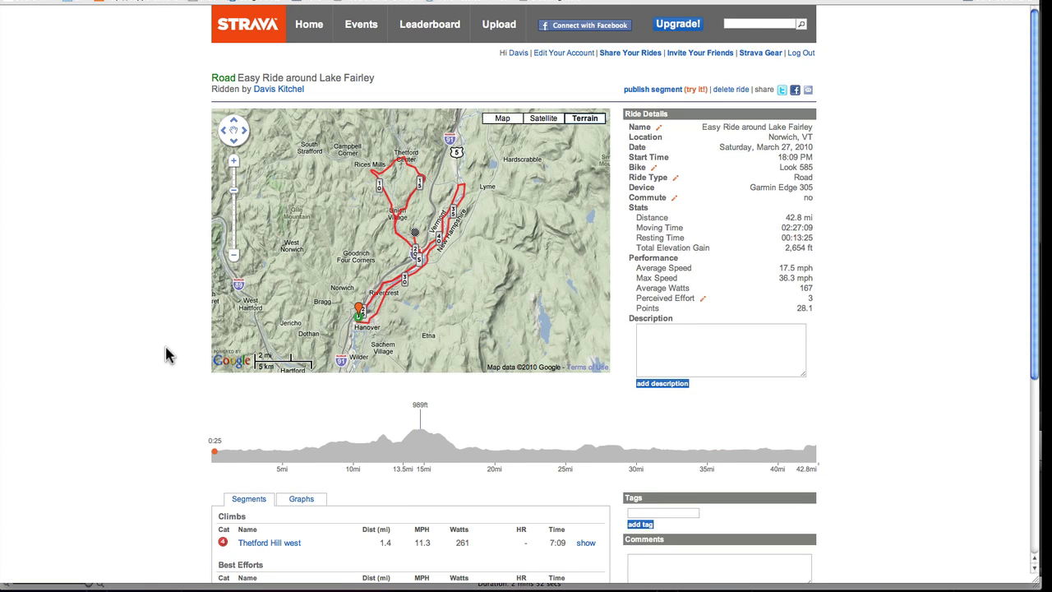
{"action": "scroll", "coordinate": [166, 355], "scroll_direction": "down", "scroll_amount": 5}
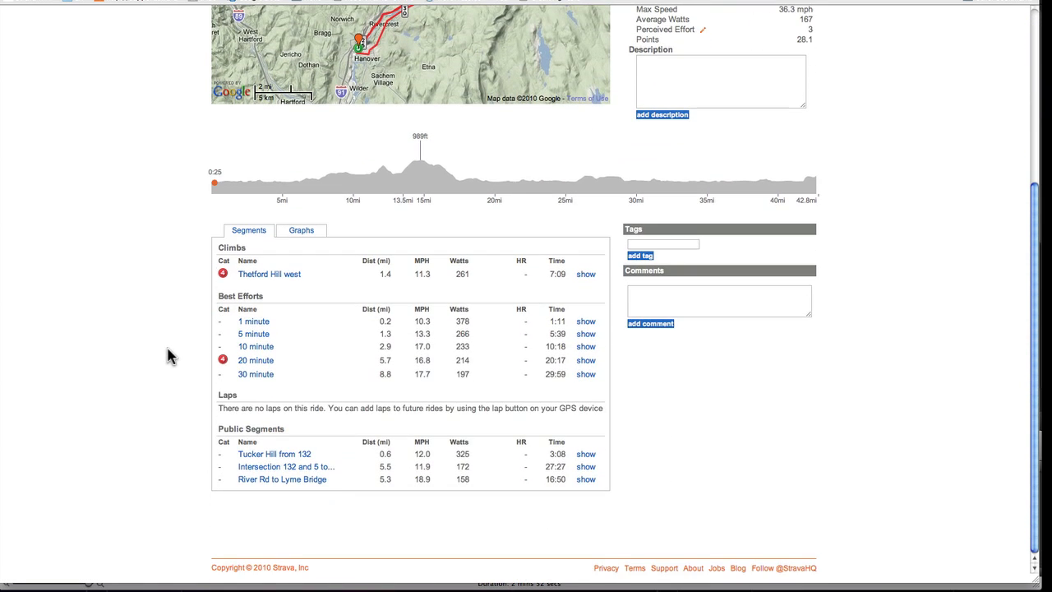
{"action": "left_click", "coordinate": [292, 467]}
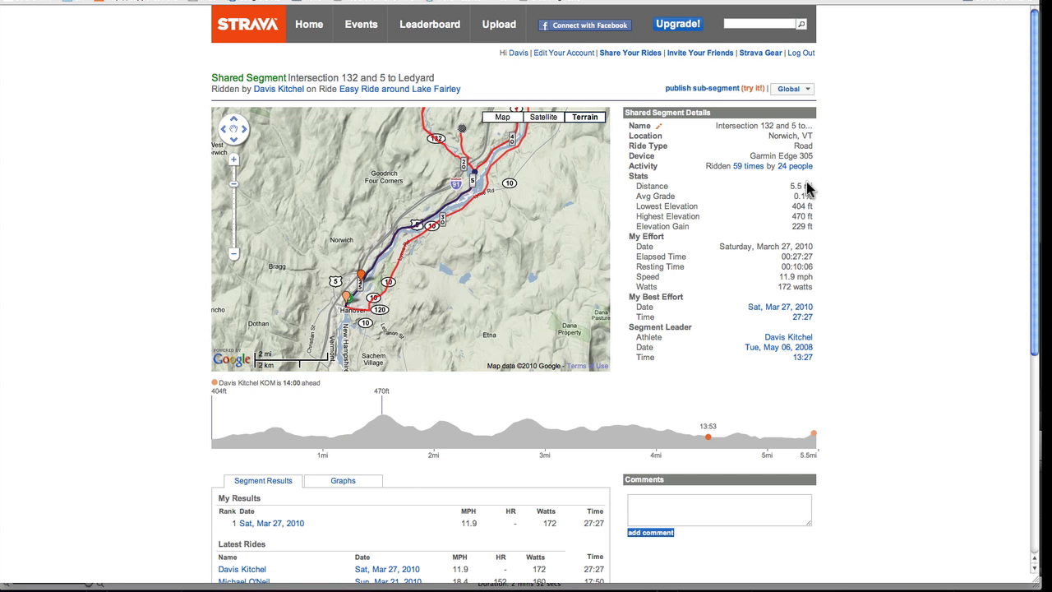
{"action": "scroll", "coordinate": [837, 288], "scroll_direction": "down", "scroll_amount": 5}
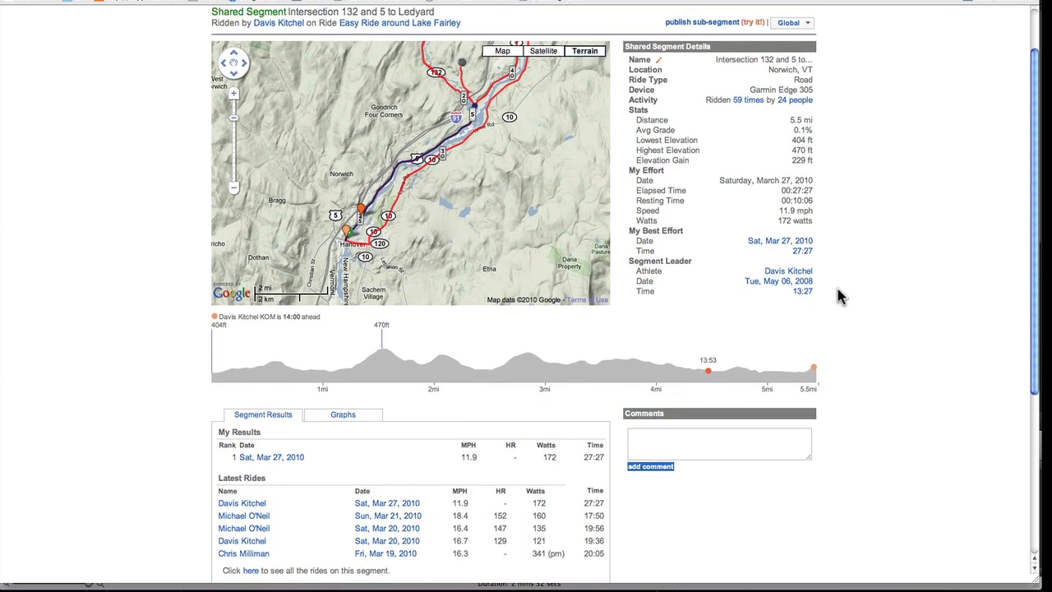
{"action": "scroll", "coordinate": [838, 289], "scroll_direction": "down", "scroll_amount": 4}
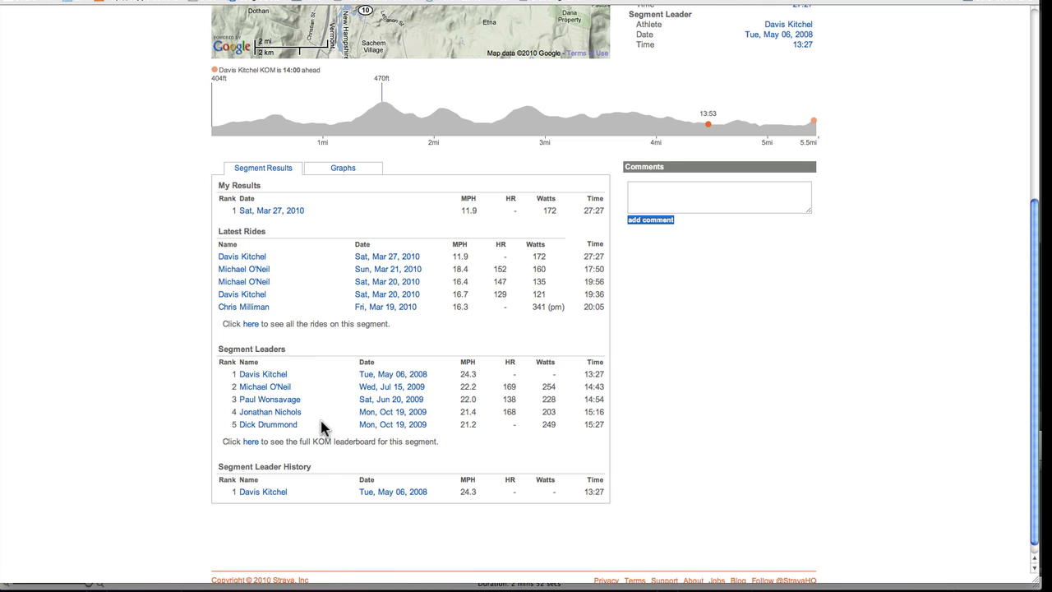
{"action": "scroll", "coordinate": [323, 468], "scroll_direction": "up", "scroll_amount": 7}
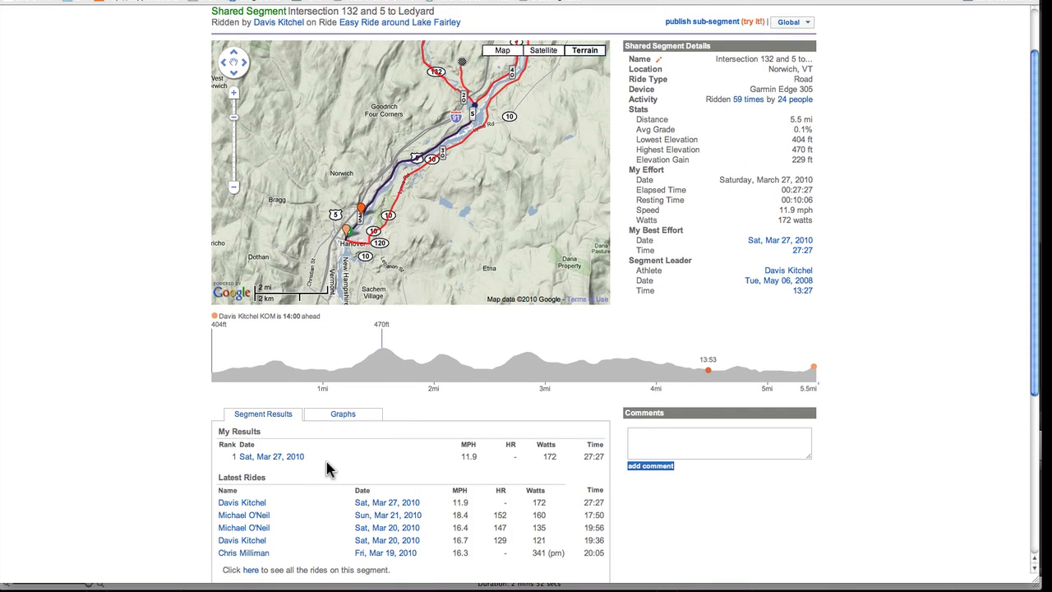